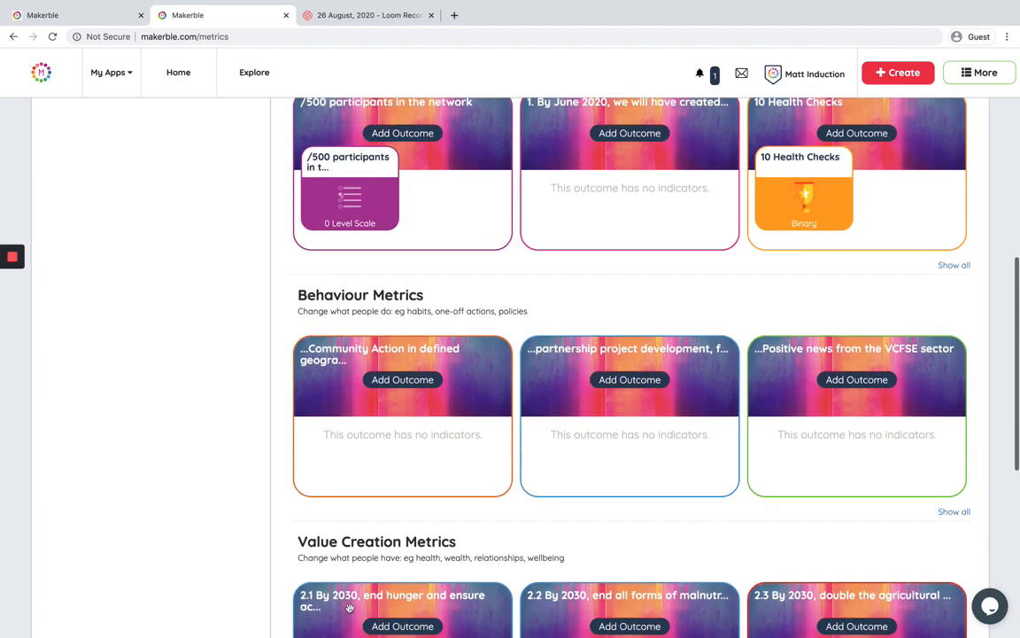
Show all public engagement goals in the metrics library and load two further batches of them
scroll(371, 576, down, 1)
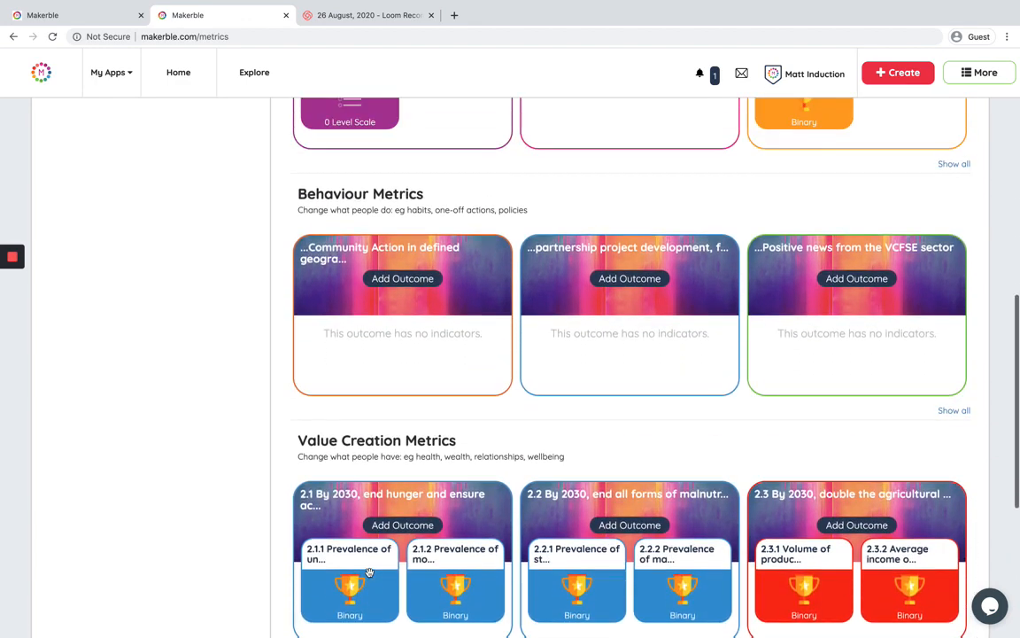
scroll(370, 573, up, 10)
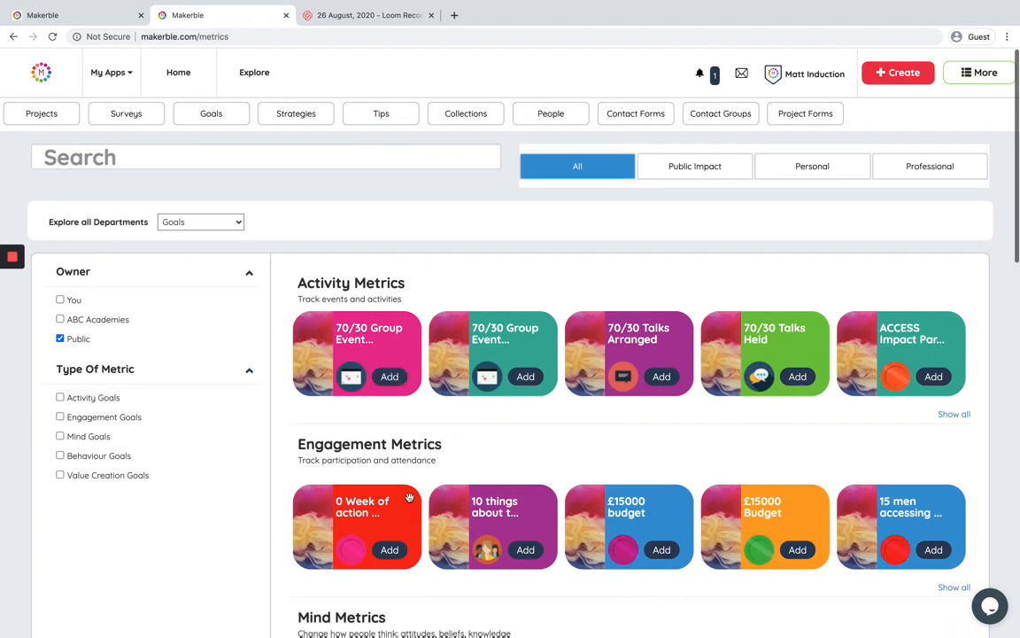
click(954, 587)
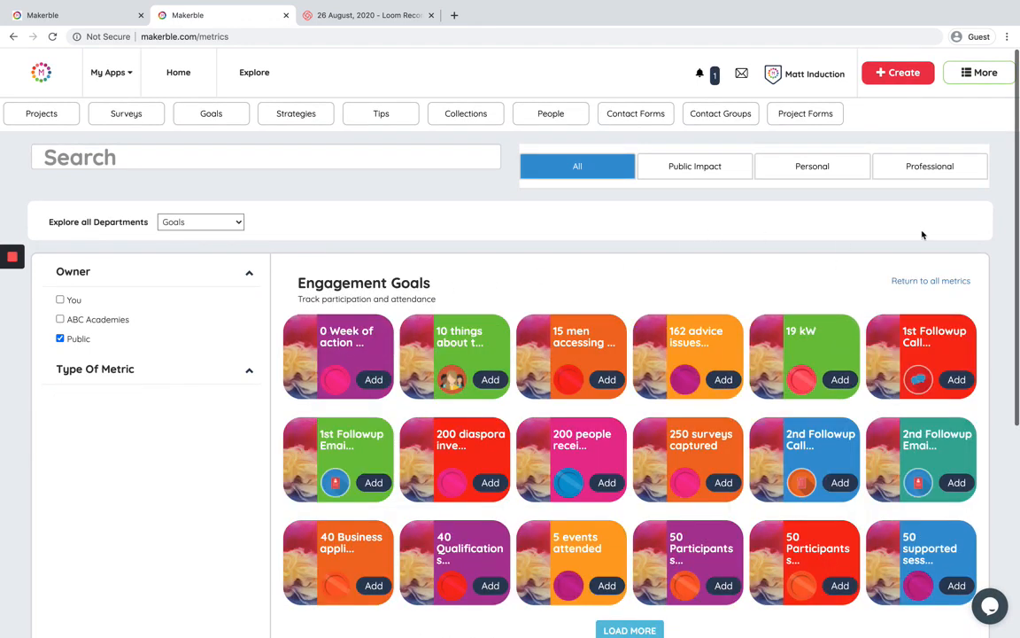
scroll(1004, 327, down, 4)
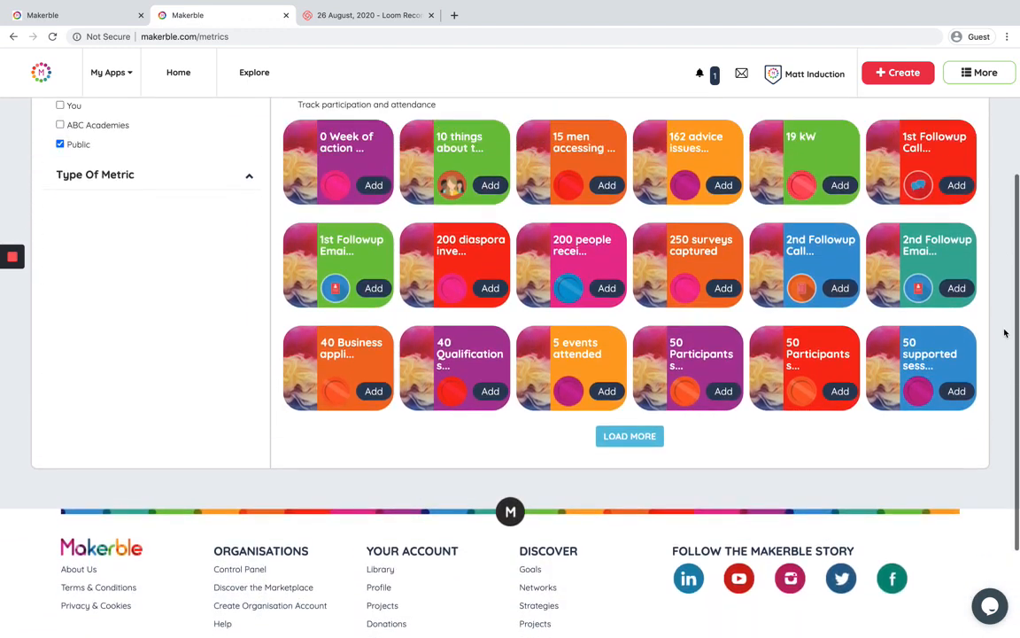
click(629, 434)
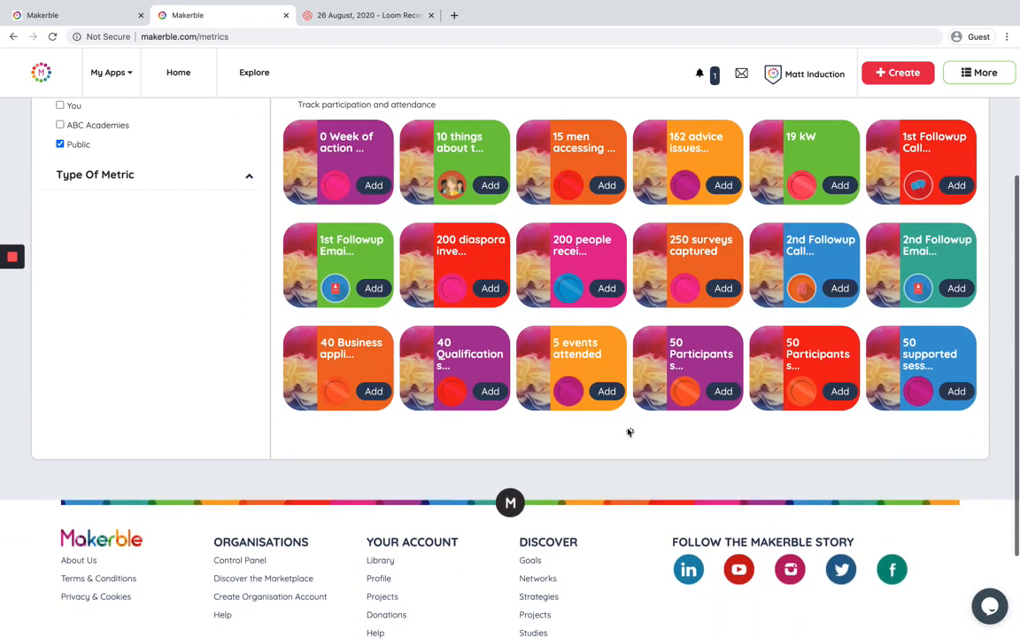
scroll(628, 432, down, 3)
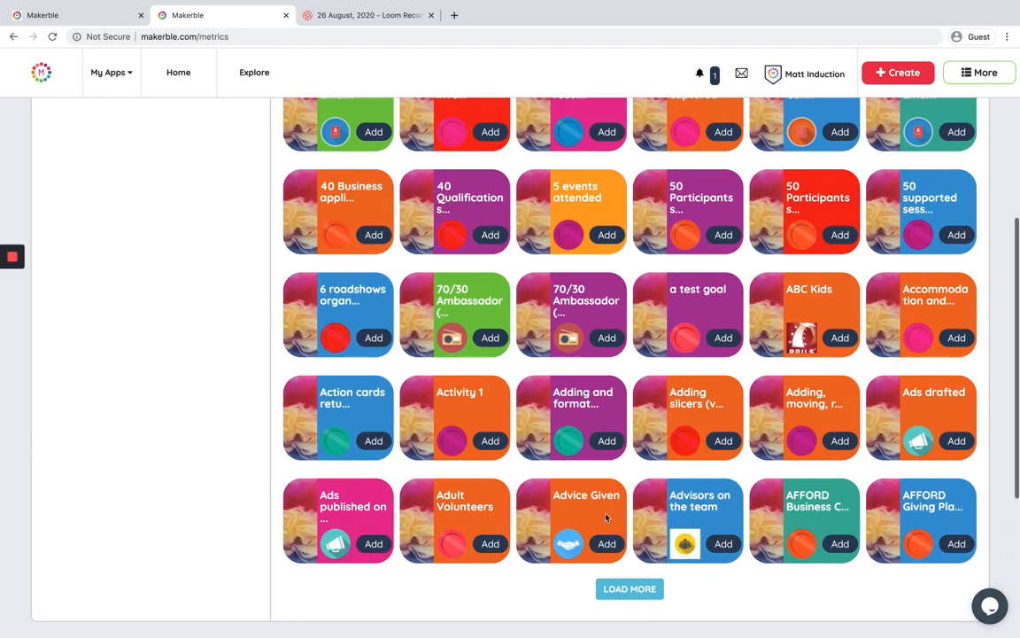
click(625, 590)
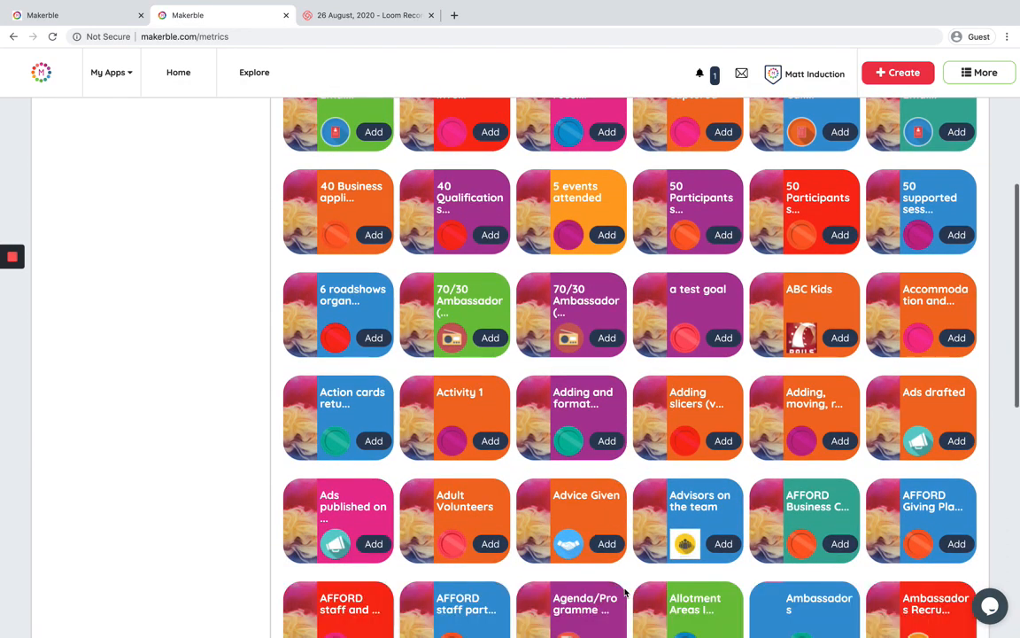
scroll(626, 591, down, 3)
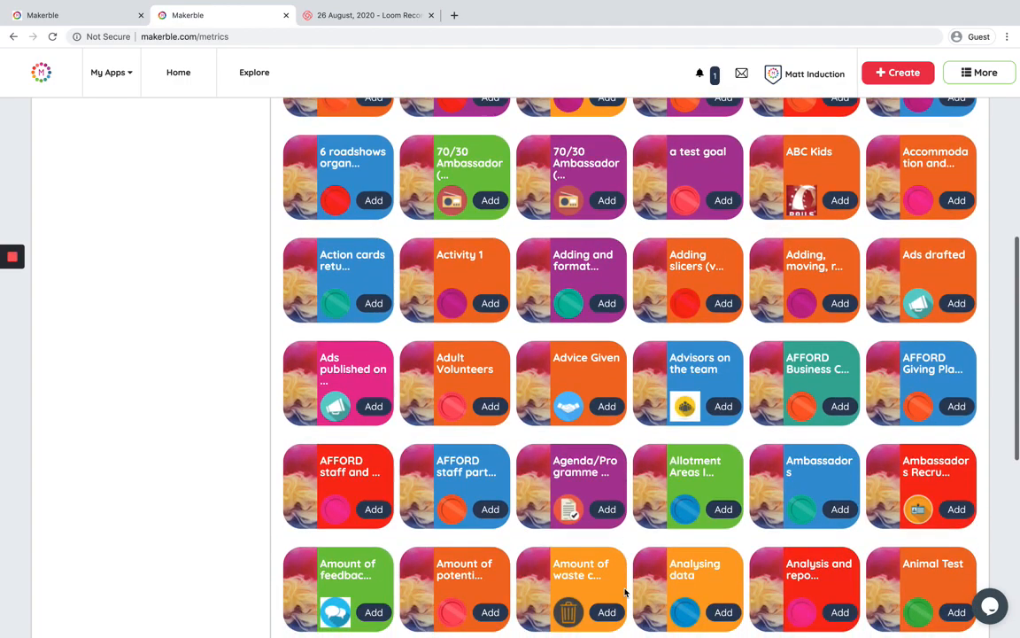
Add the Advice Given engagement goal to the Music Workshops project
scroll(625, 592, up, 8)
scroll(625, 592, down, 10)
scroll(625, 592, up, 1)
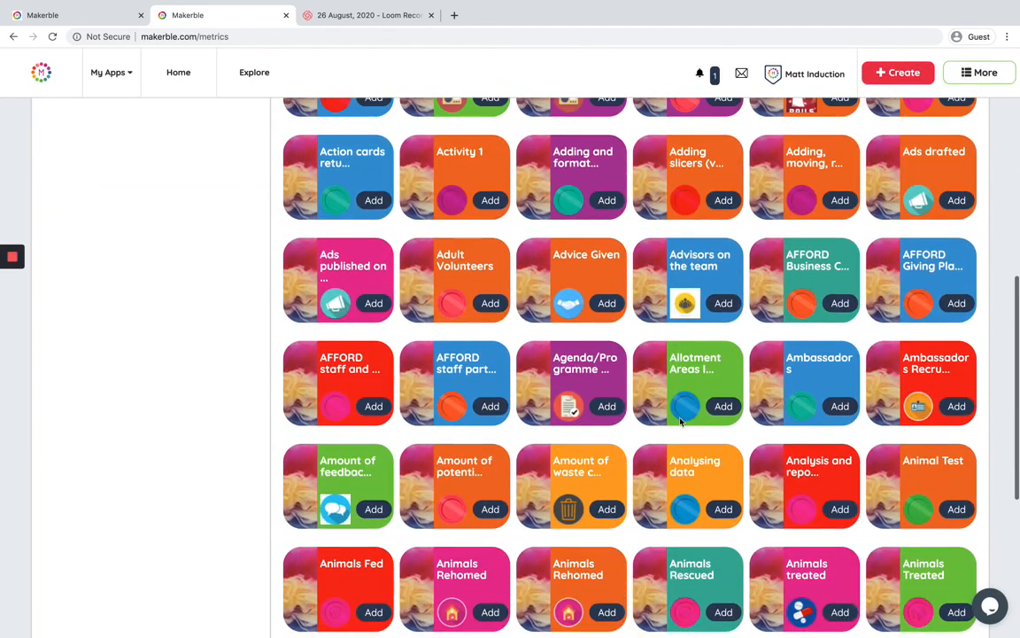
click(607, 304)
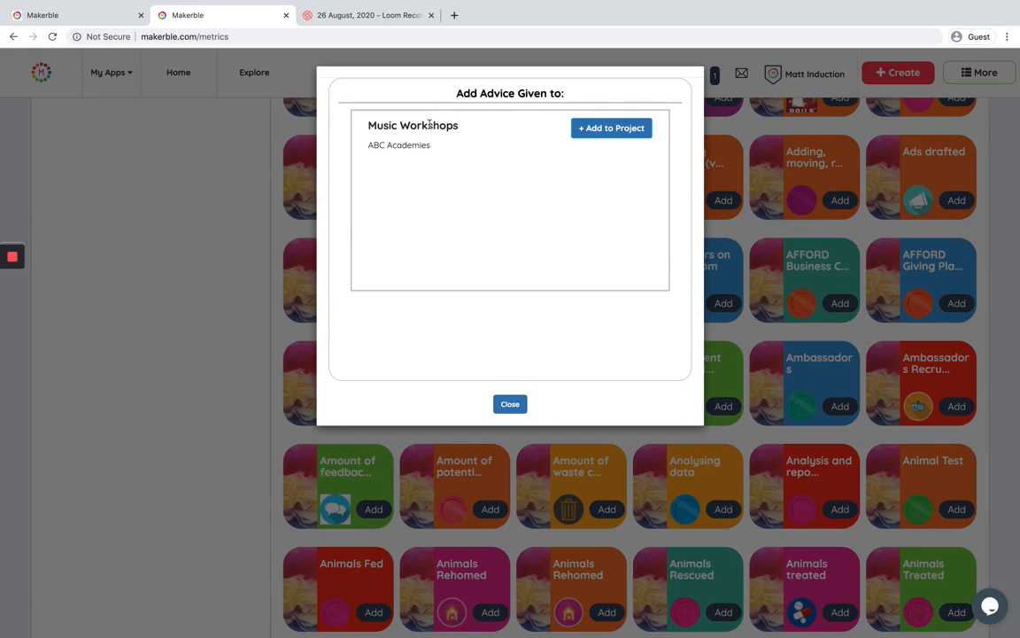
click(612, 128)
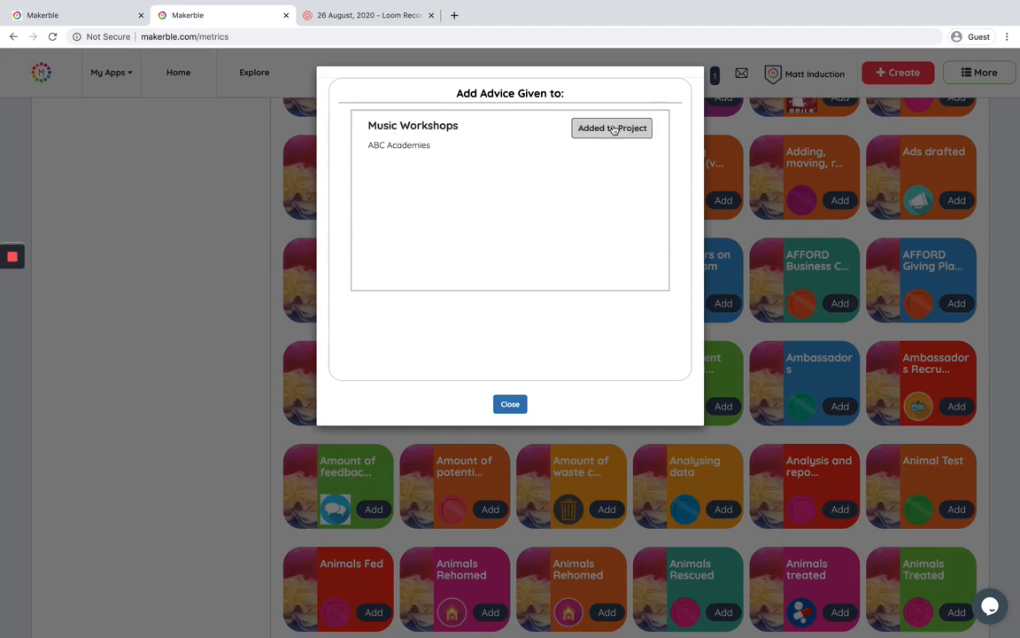
click(510, 403)
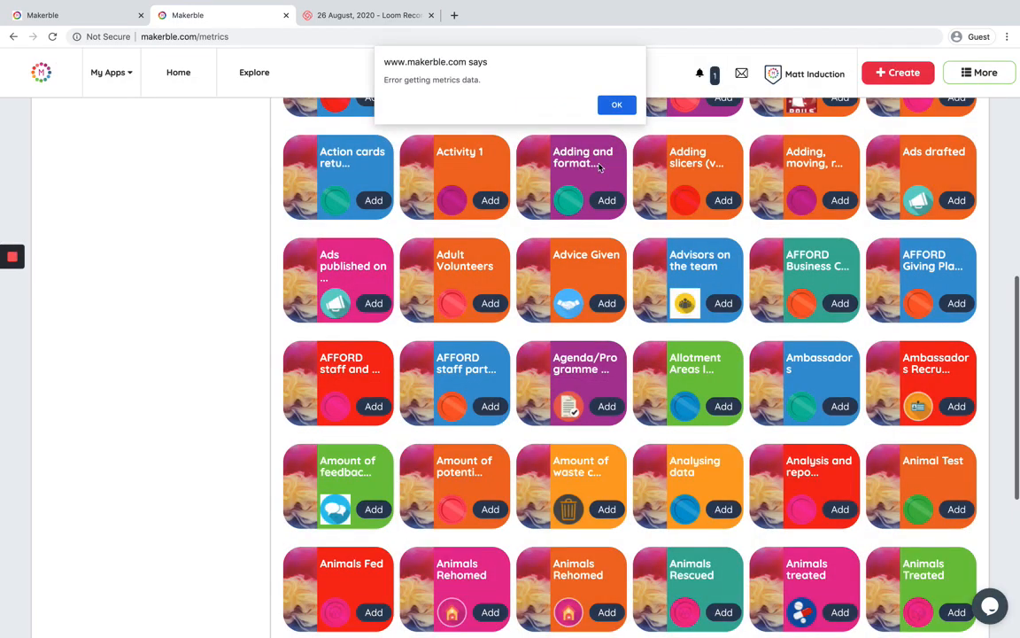
click(616, 105)
Load more engagement goals and add Art Exhibitions Hosted to the Music Workshops project
scroll(632, 412, down, 3)
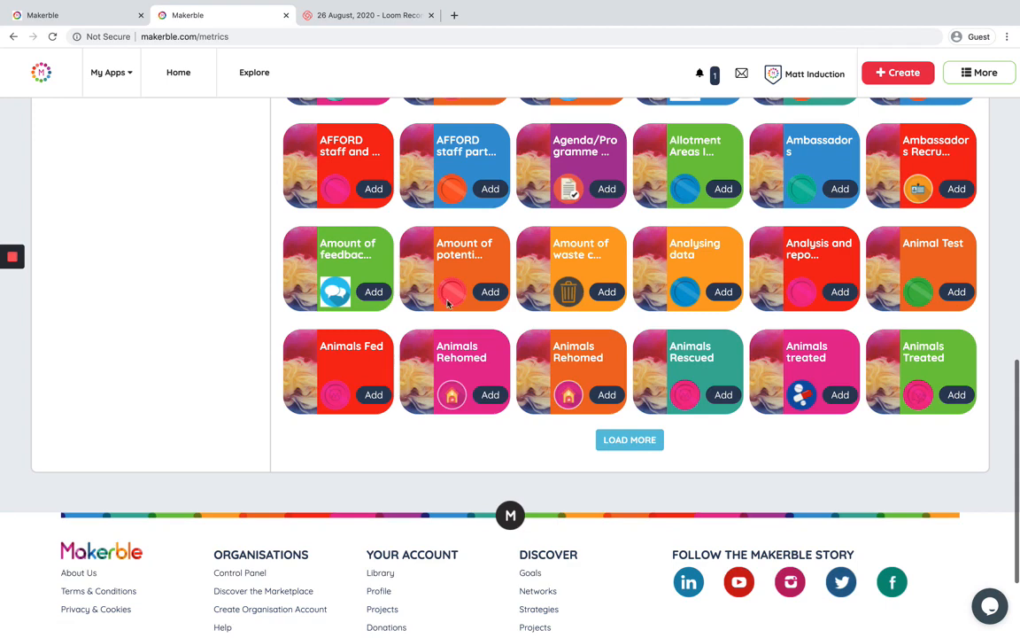
click(631, 439)
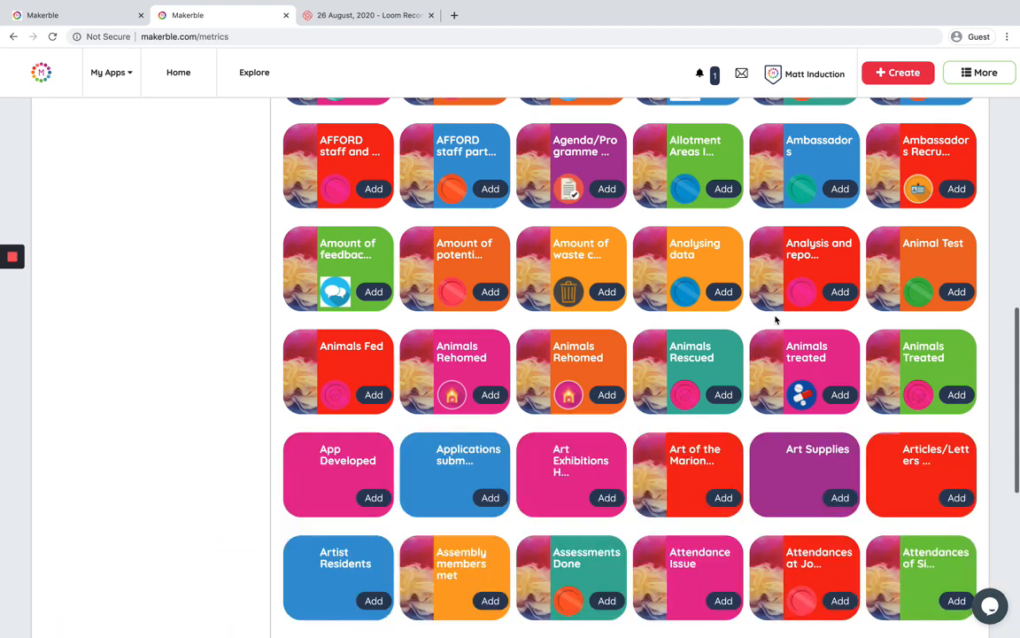
scroll(691, 473, down, 3)
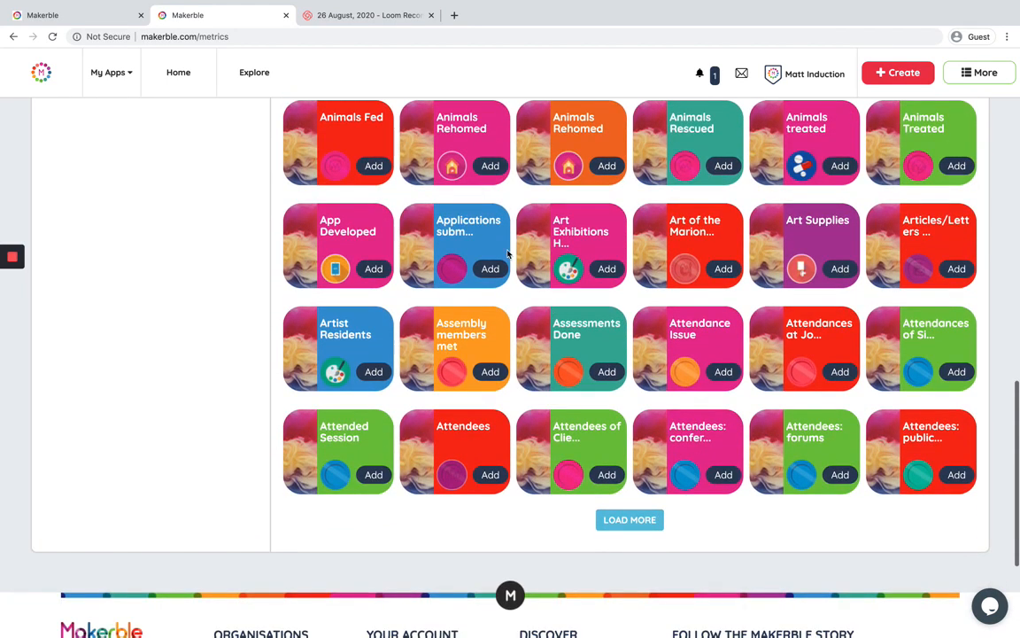
click(610, 268)
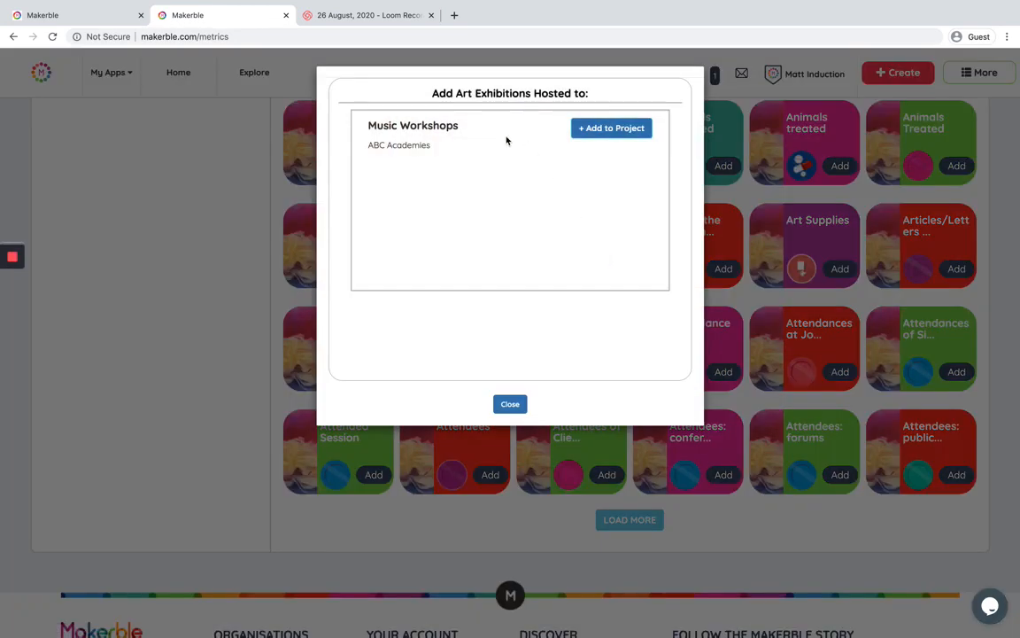
click(605, 129)
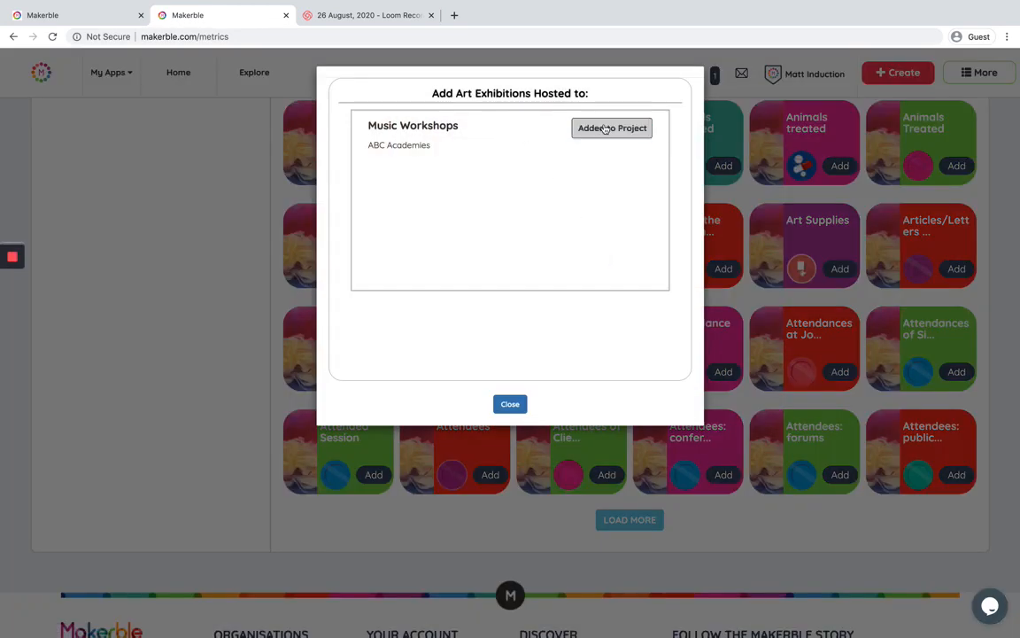
click(509, 404)
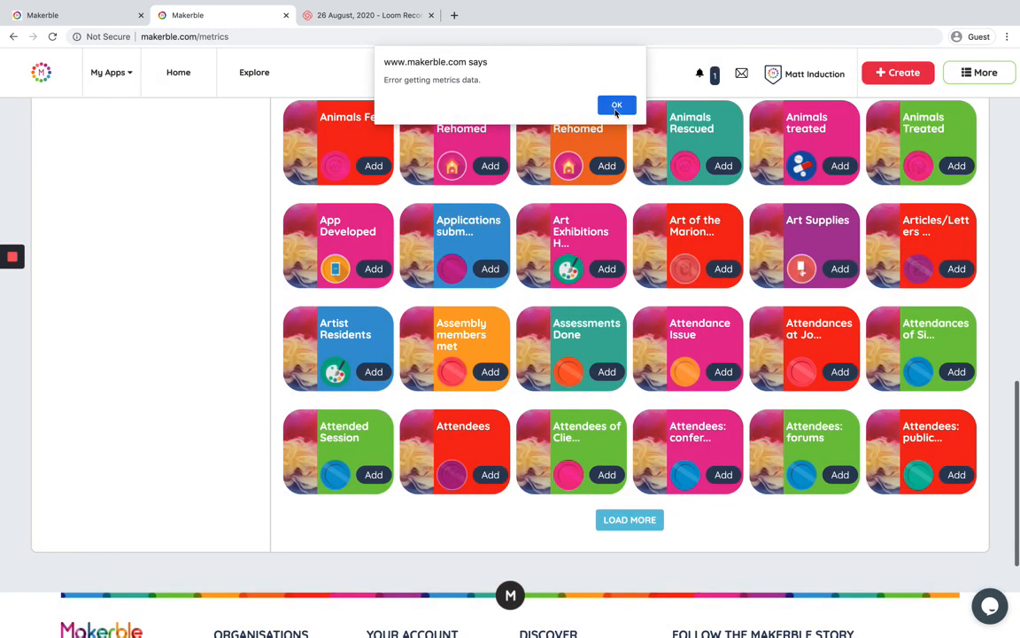
click(617, 107)
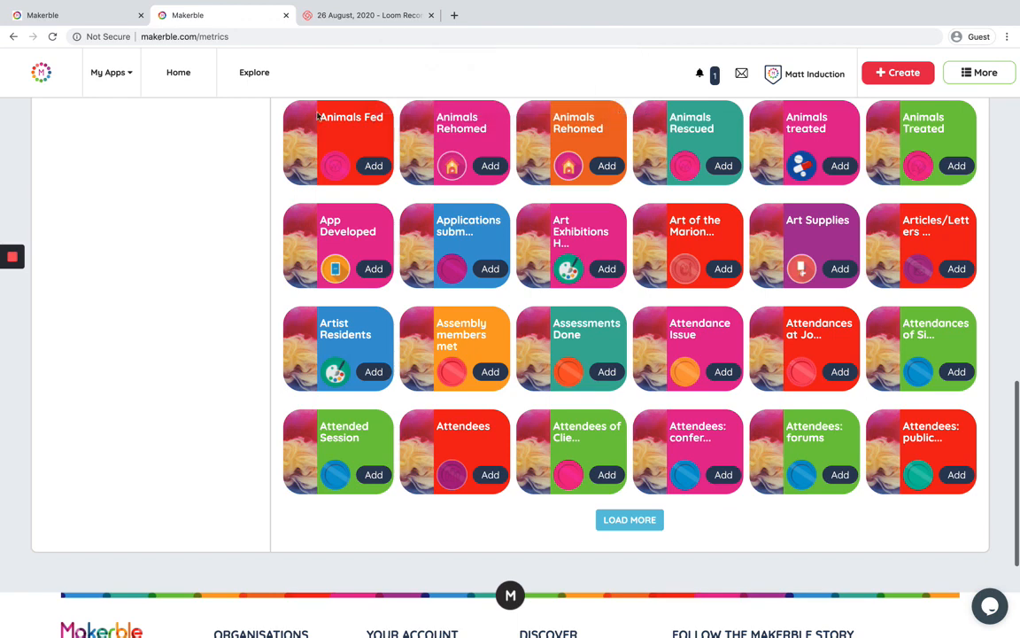
Reload the Music Workshops project page and review the goals listed in its strategy view
click(72, 17)
key(super+r)
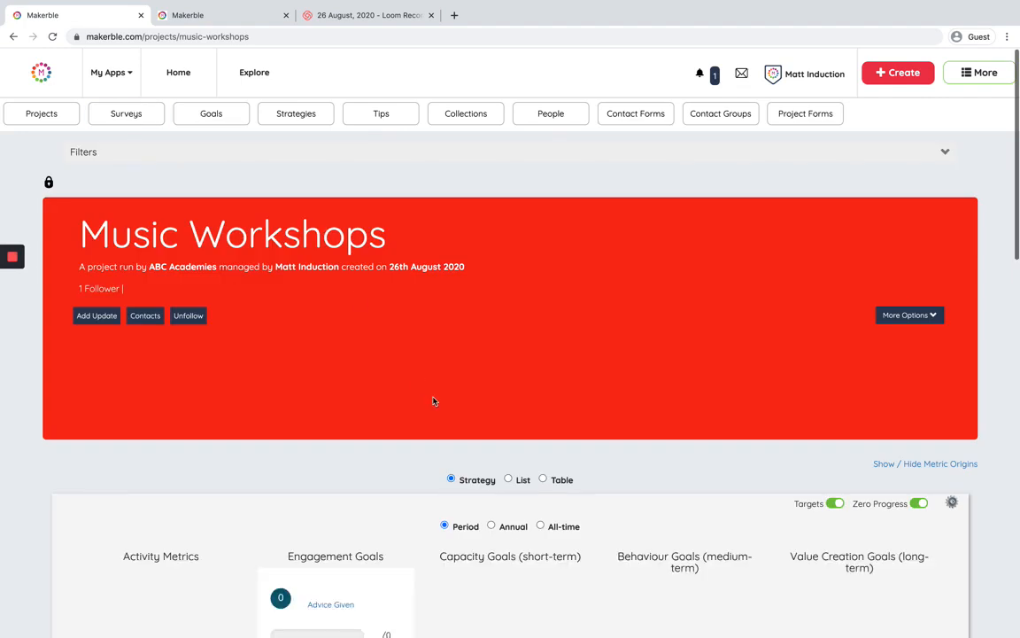
scroll(433, 402, down, 3)
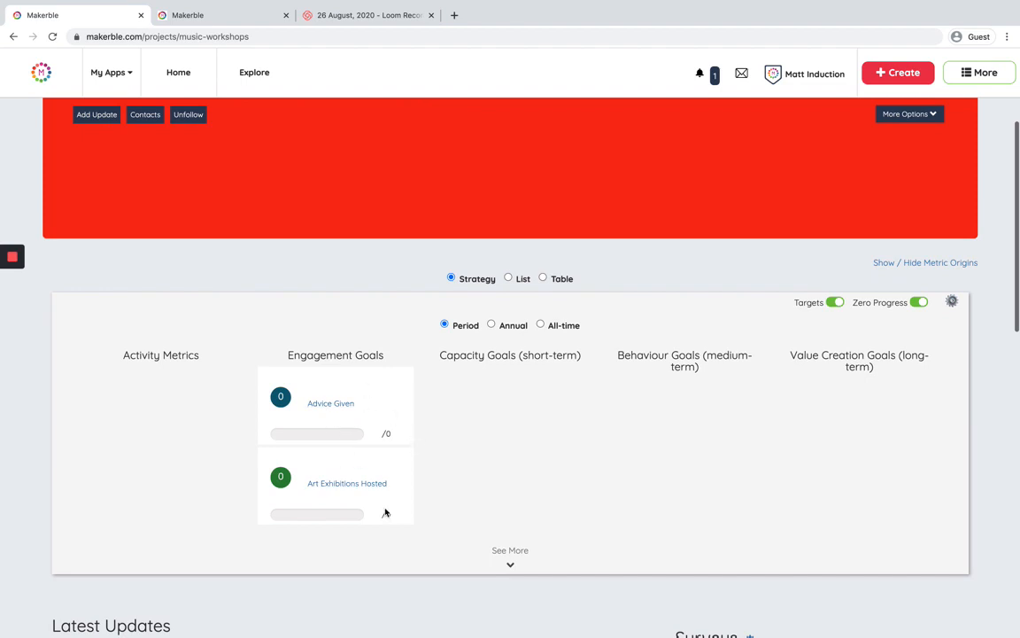
scroll(385, 512, up, 3)
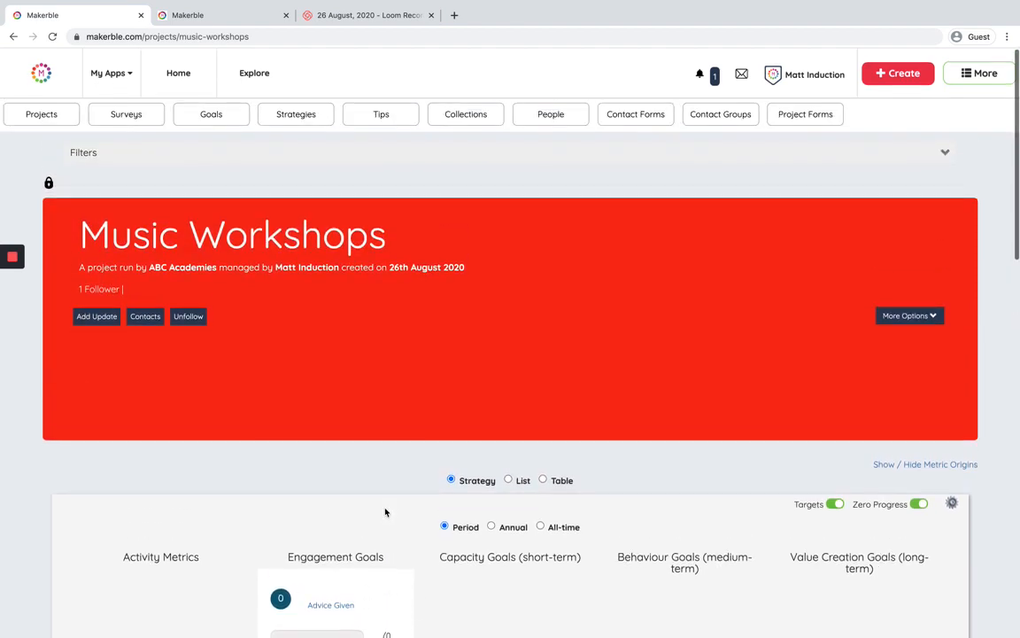
scroll(385, 512, down, 4)
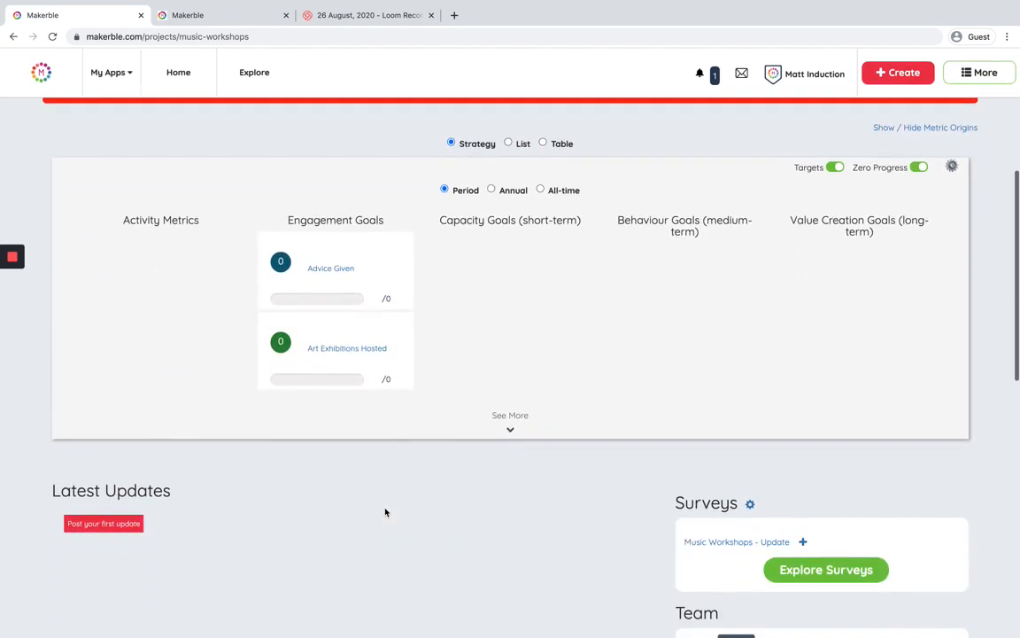
scroll(386, 512, up, 2)
scroll(385, 512, up, 2)
scroll(387, 513, down, 3)
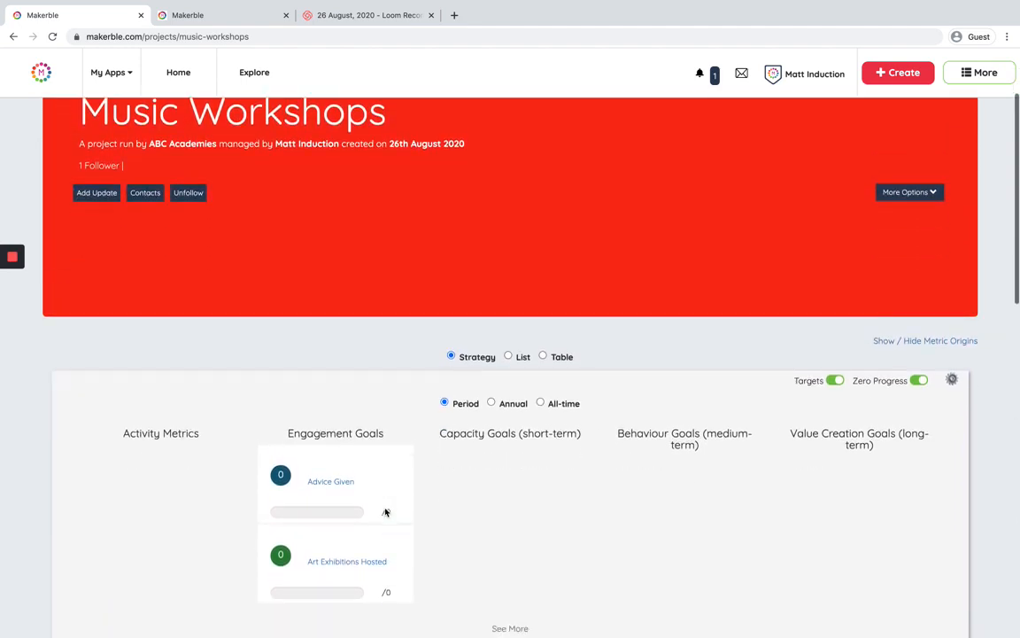
scroll(445, 464, up, 3)
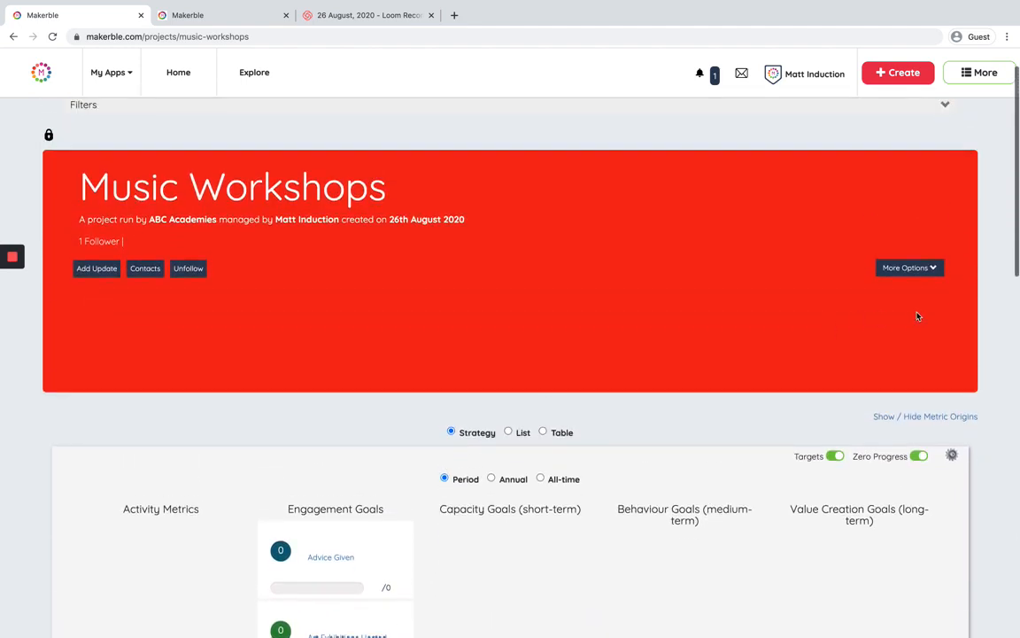
Open the Music Workshops project's Strategy (Theory of Change) and start editing its goals
click(916, 270)
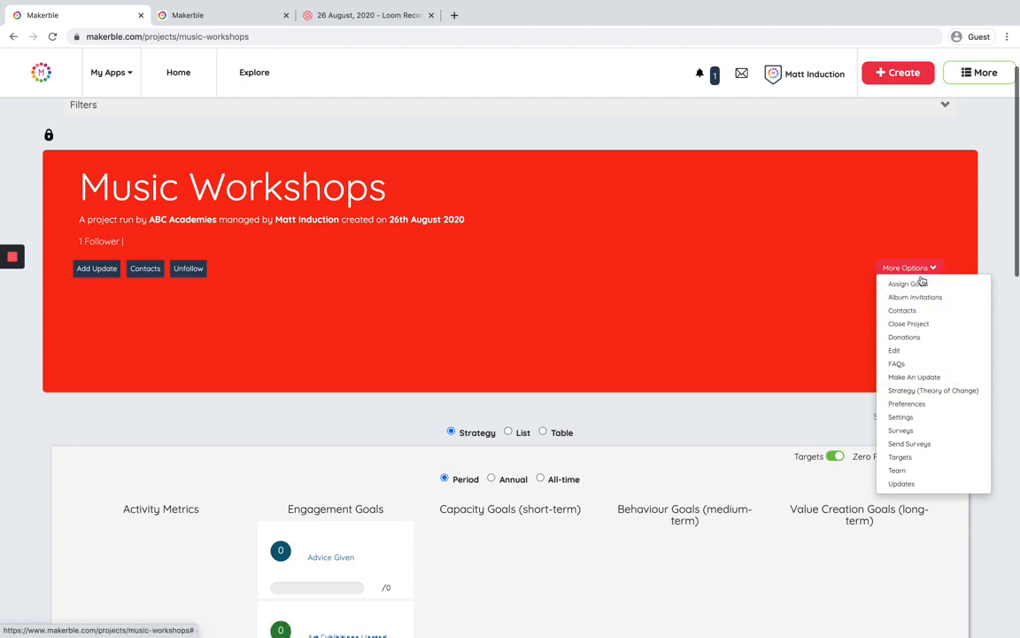
click(938, 389)
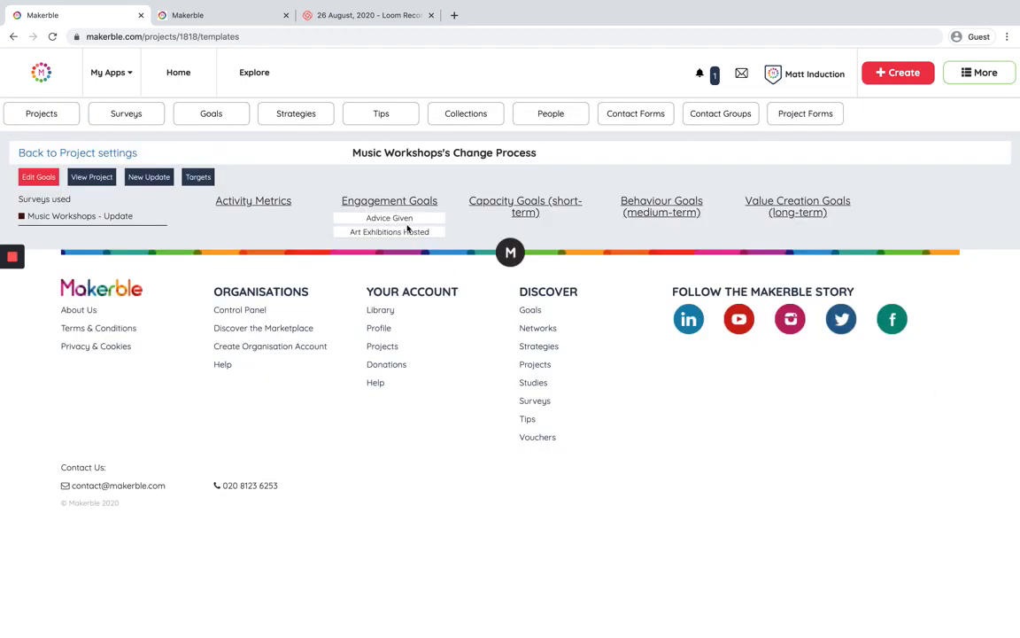
click(39, 185)
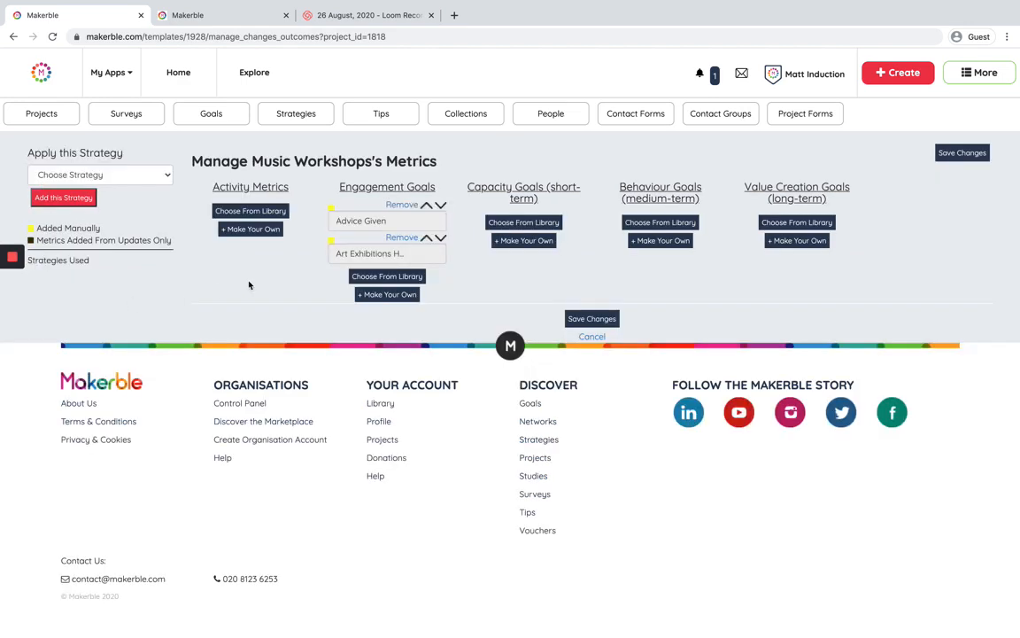
Choose App Developed from the library as an activity metric for the project
click(250, 212)
click(248, 225)
scroll(260, 348, down, 10)
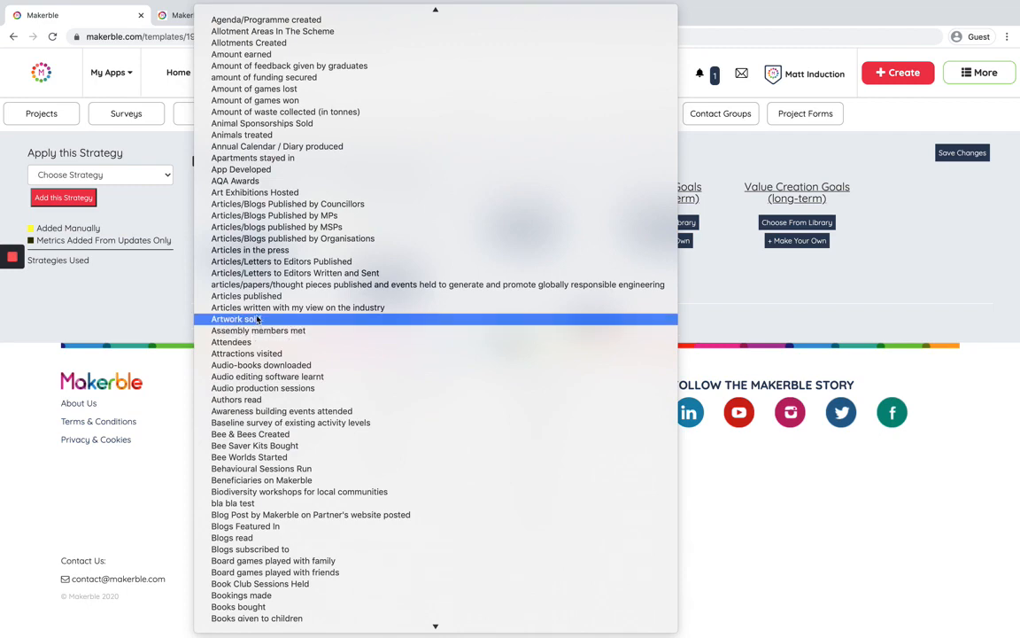
click(239, 170)
Add the Increased Confidence outcome from the library as a short-term capacity goal and save the Music Workshops metrics
click(530, 221)
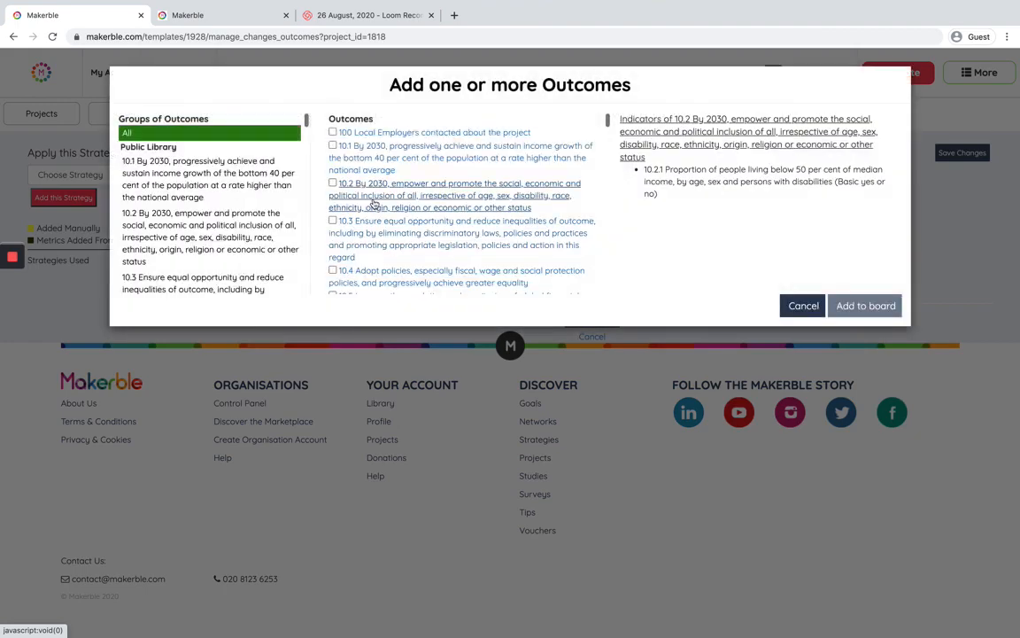
scroll(203, 235, down, 10)
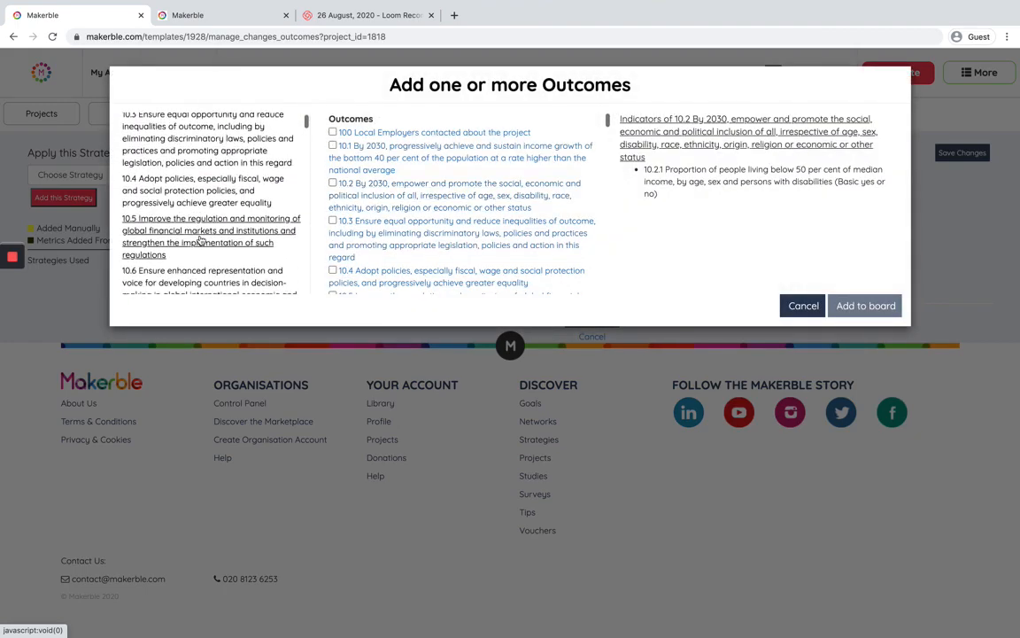
scroll(202, 239, down, 15)
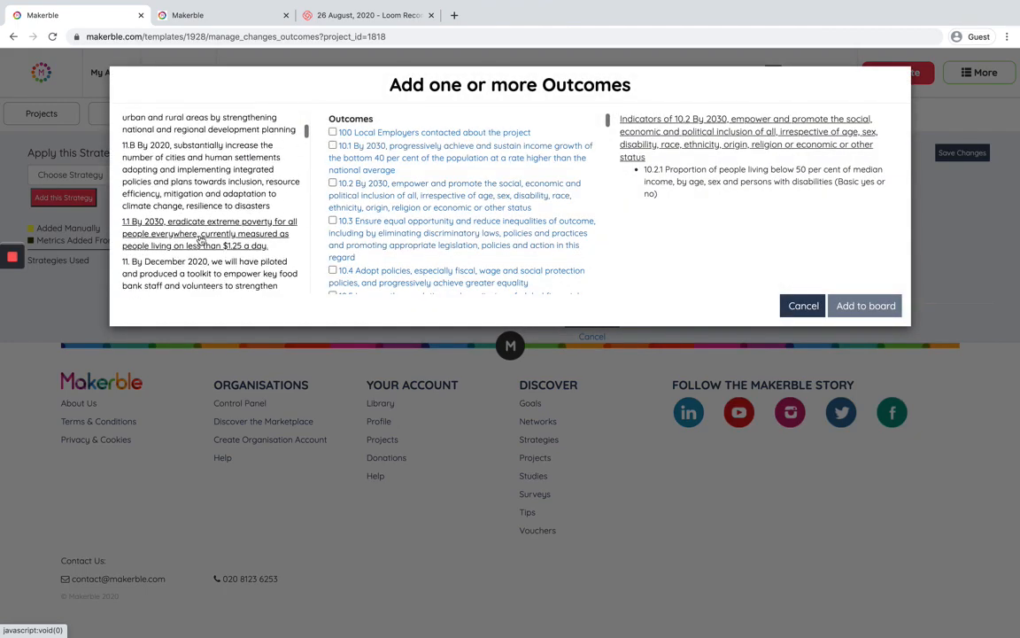
scroll(200, 240, down, 15)
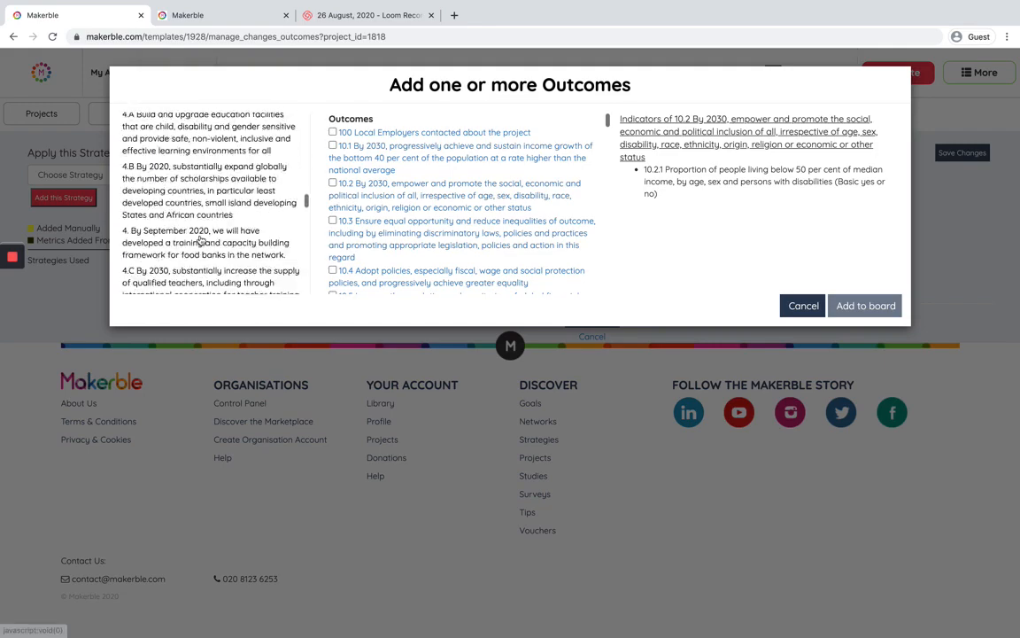
scroll(200, 239, down, 15)
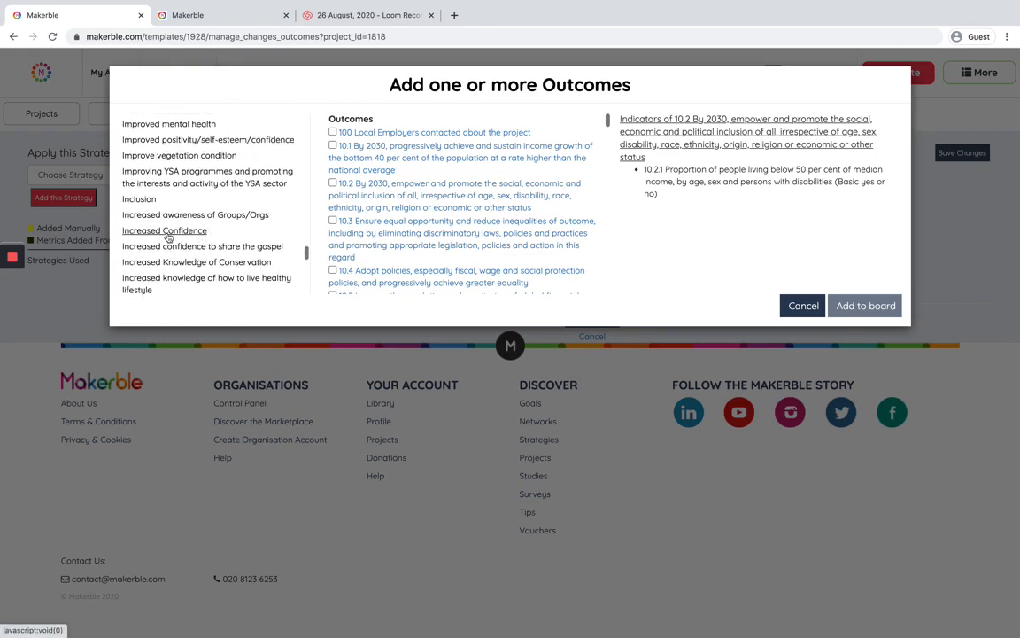
click(167, 232)
click(333, 132)
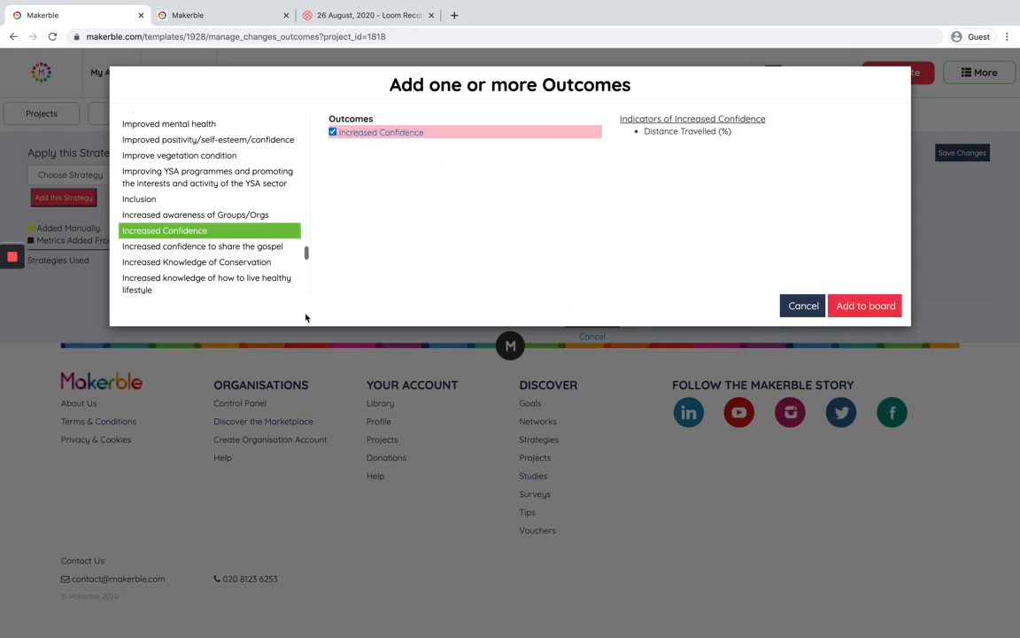
click(858, 305)
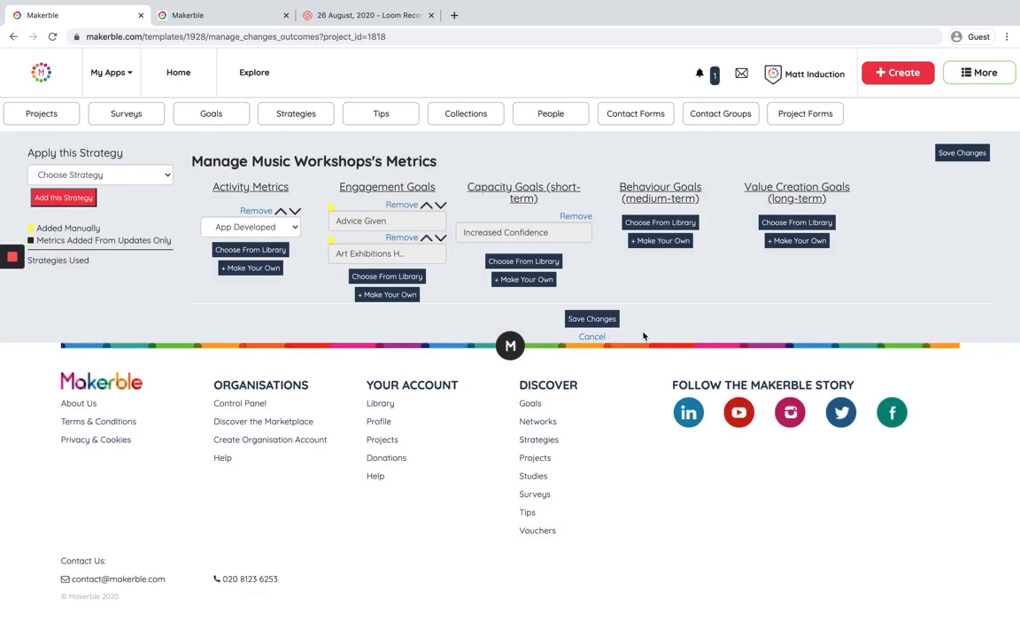
click(590, 319)
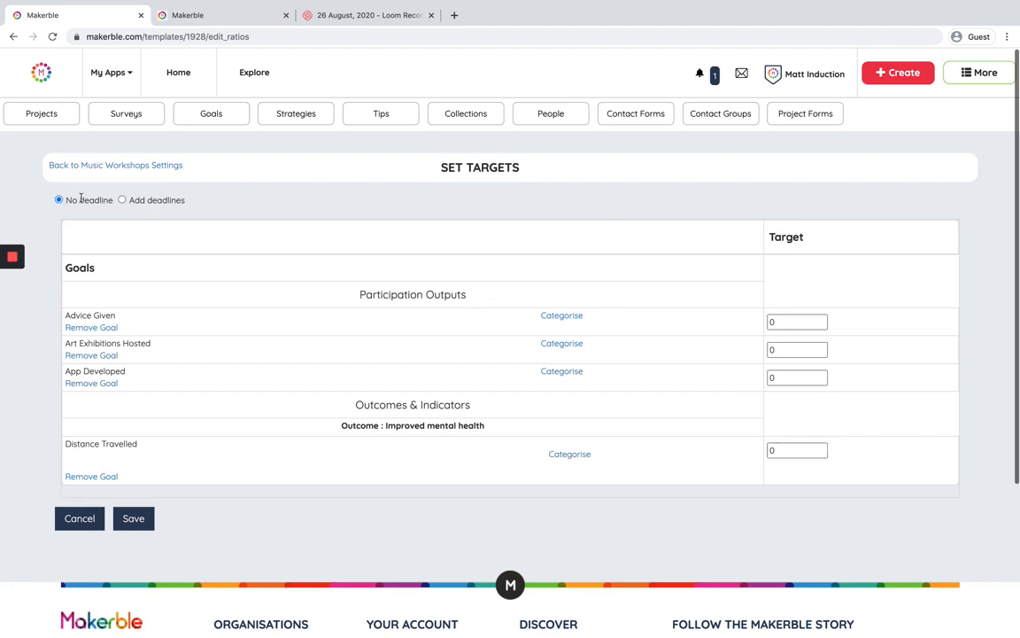
Enable deadlines for the project's targets and set the target deadline to 27/09/2020
click(124, 201)
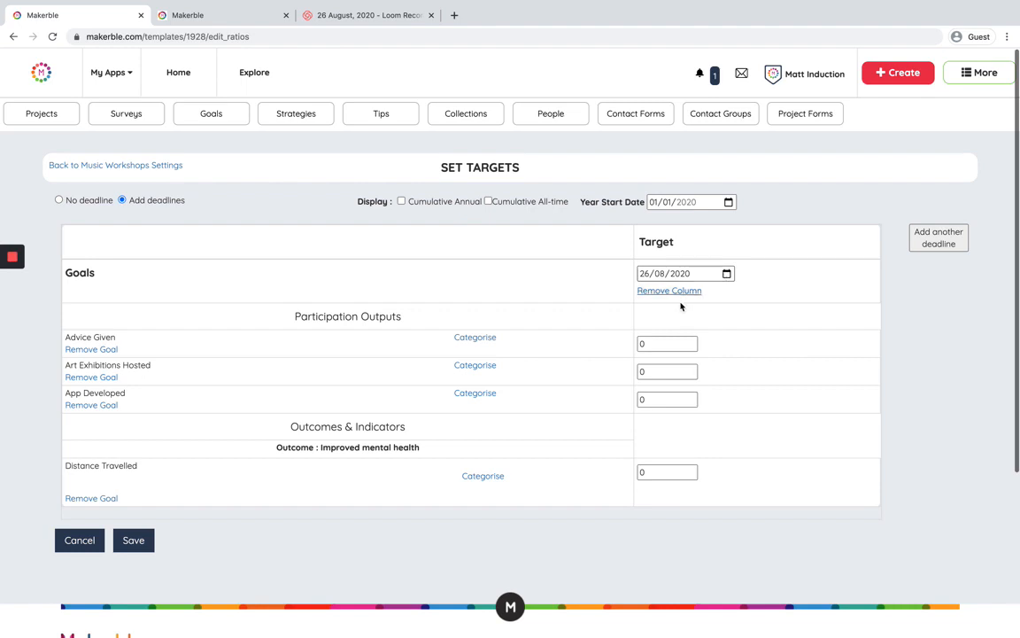
click(727, 276)
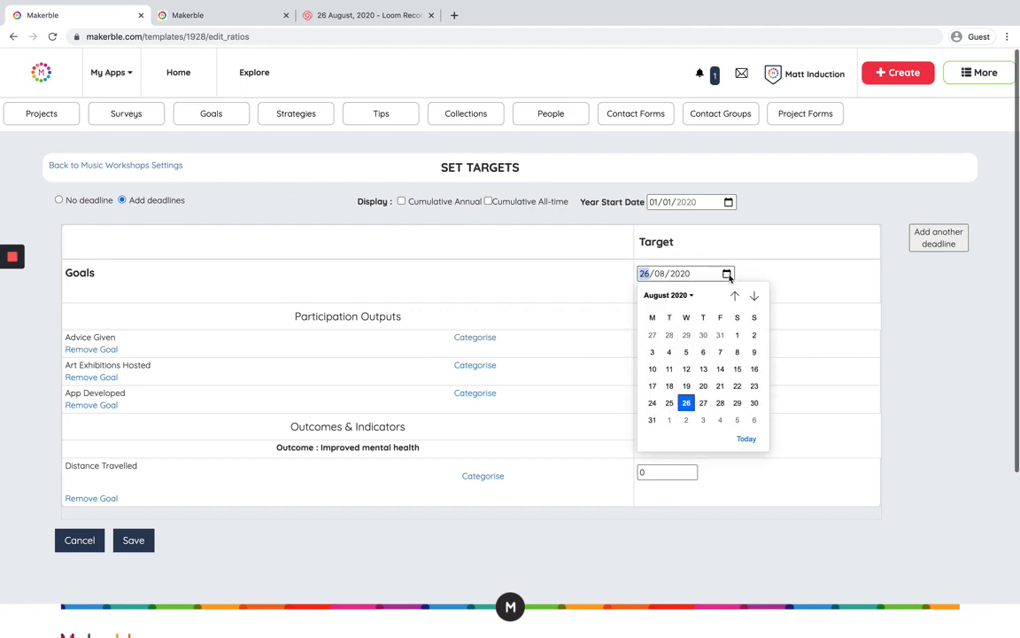
click(754, 294)
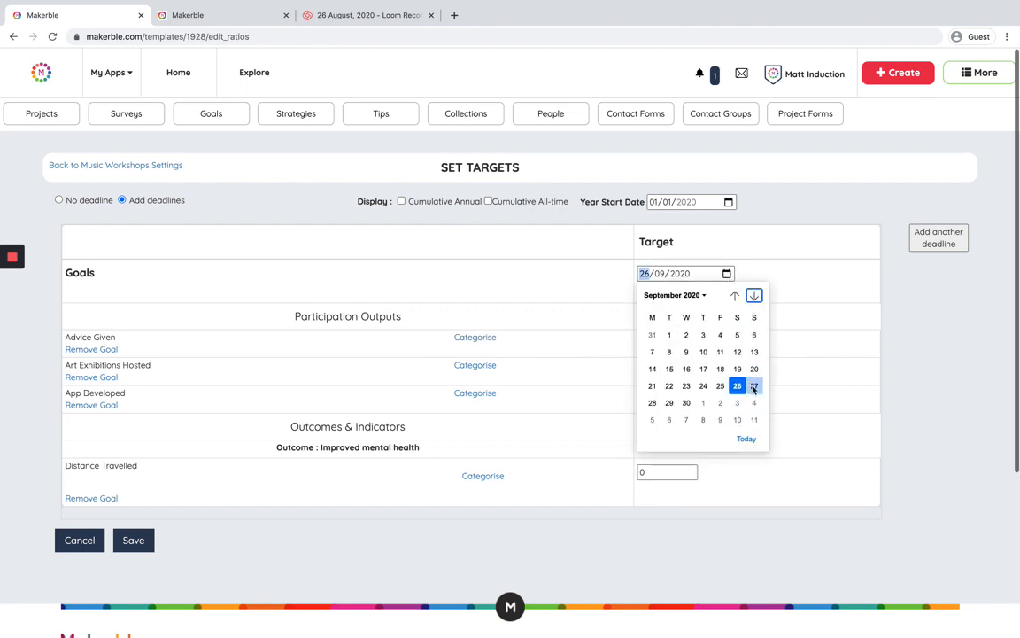
click(754, 386)
Set the targets to 20 for Advice Given, 5 for Art Exhibitions Hosted and 3 for App Developed, and save them
click(664, 344)
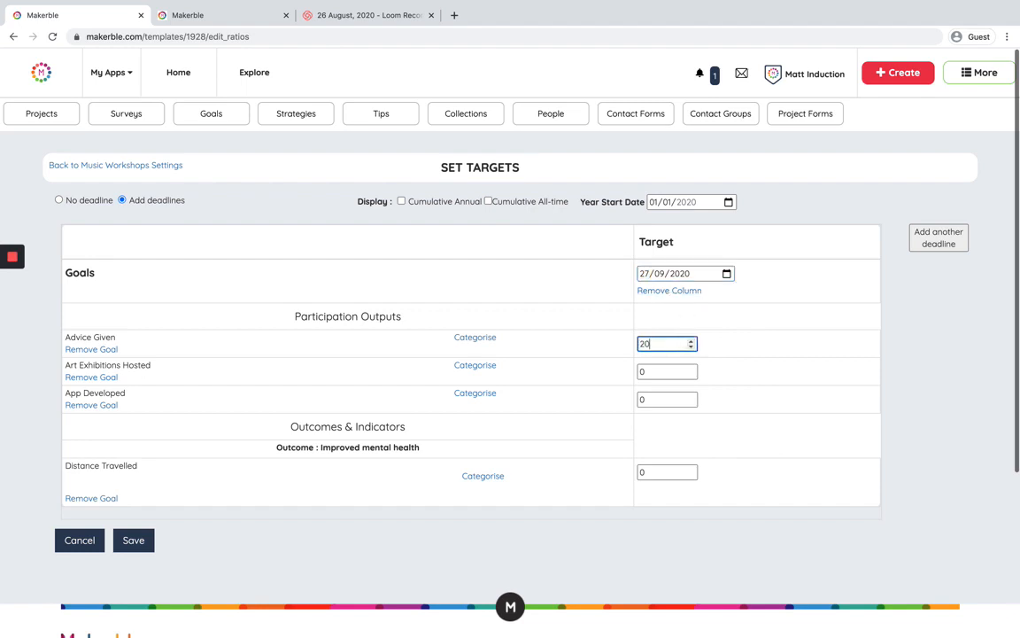
text(20)
click(652, 374)
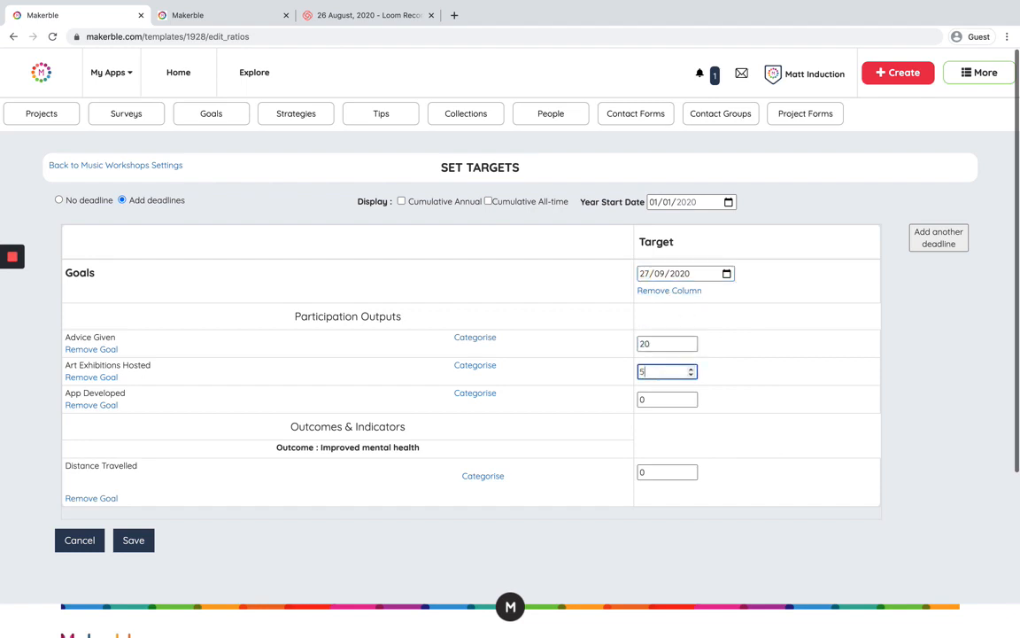
click(646, 400)
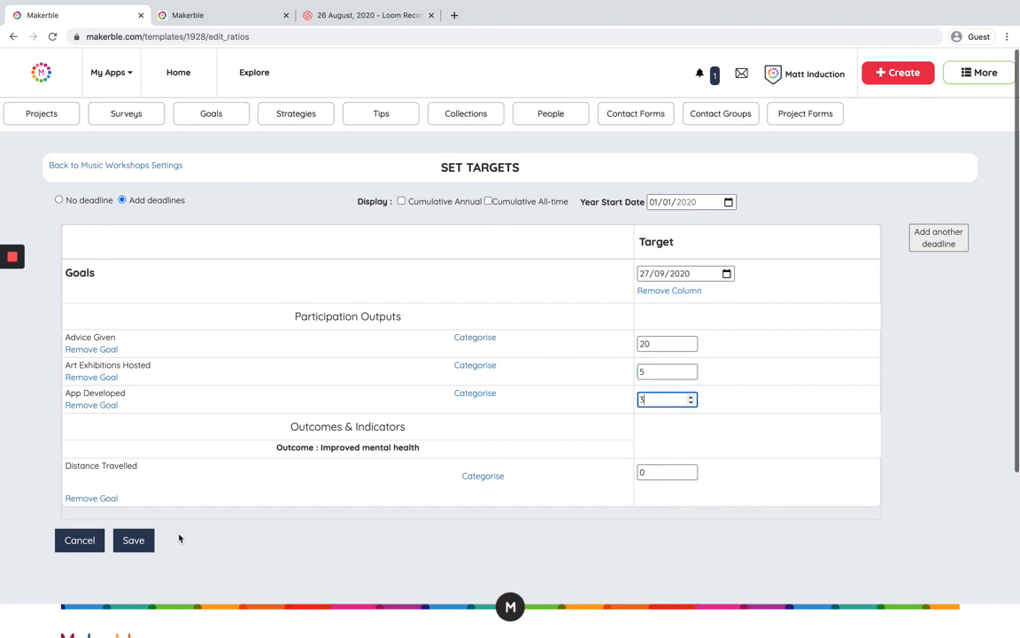
click(140, 541)
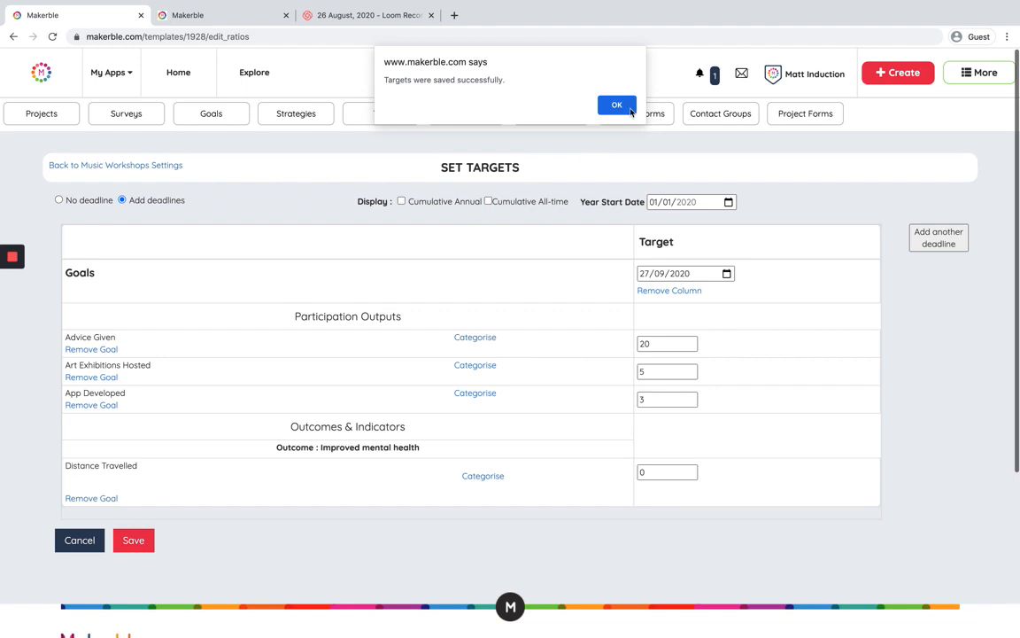
click(627, 108)
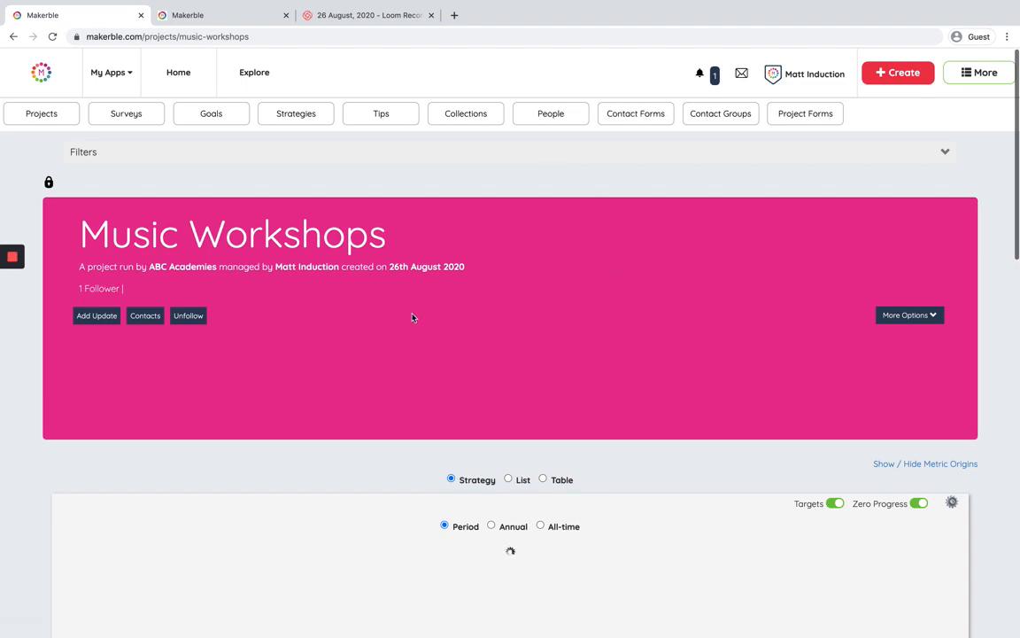
scroll(411, 317, down, 4)
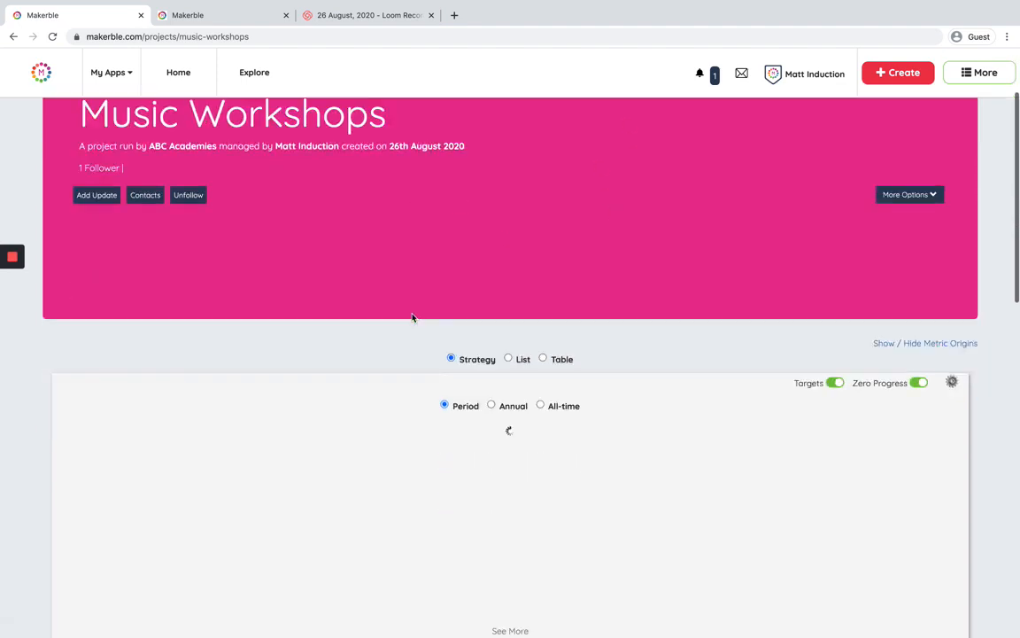
scroll(411, 317, up, 4)
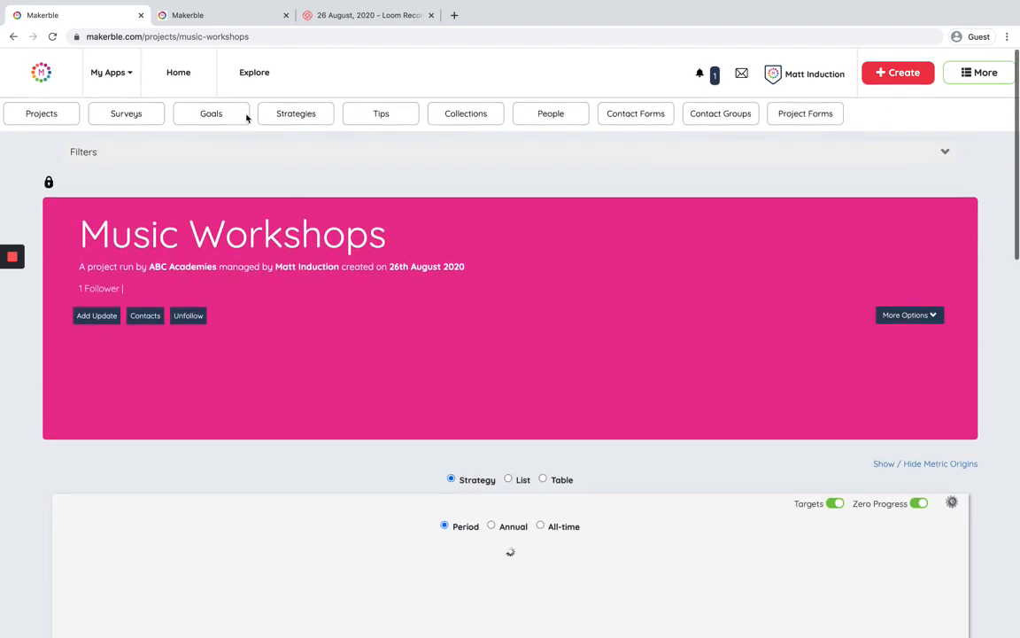